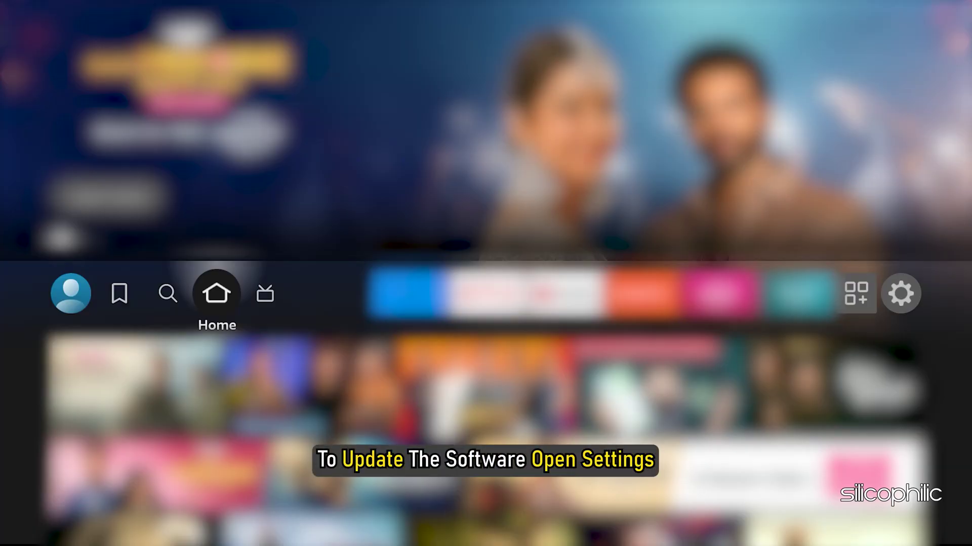
- Run Check for Updates under My Fire TV › About for new system software
{"action": "key", "text": "Right"}
{"action": "key", "text": "Right"}
{"action": "key", "text": "Right"}
{"action": "key", "text": "Right"}
{"action": "key", "text": "Right"}
{"action": "key", "text": "Right"}
{"action": "key", "text": "Right"}
{"action": "key", "text": "Right"}
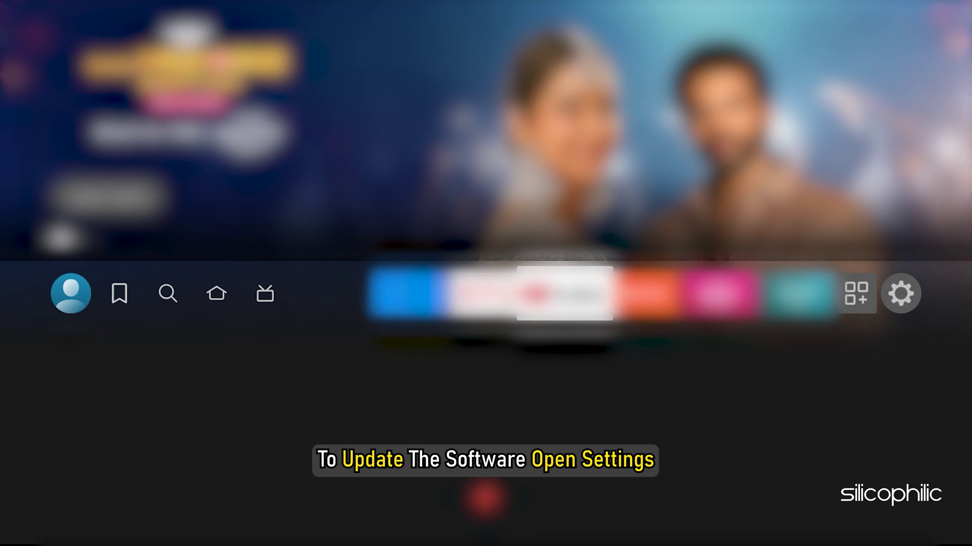
{"action": "key", "text": "Down"}
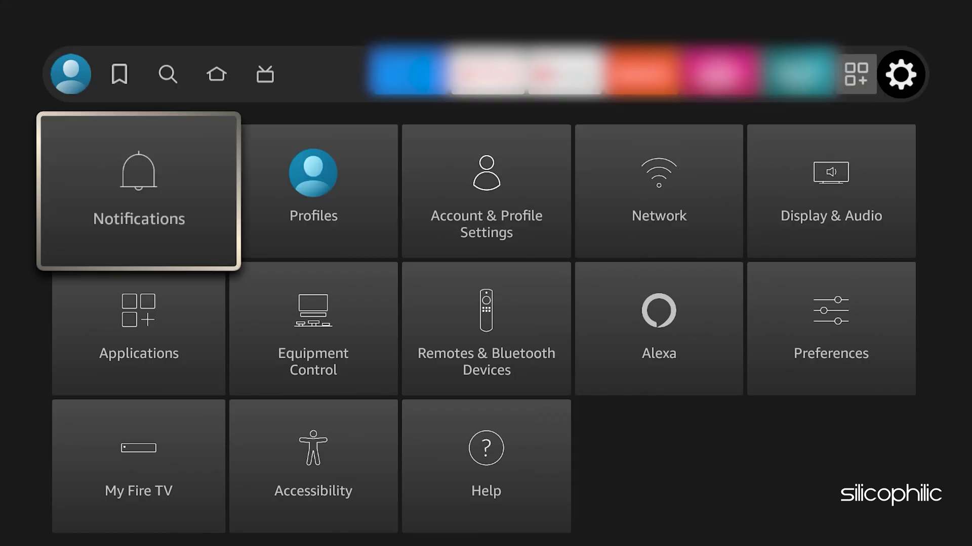
{"action": "key", "text": "Down"}
{"action": "key", "text": "Down"}
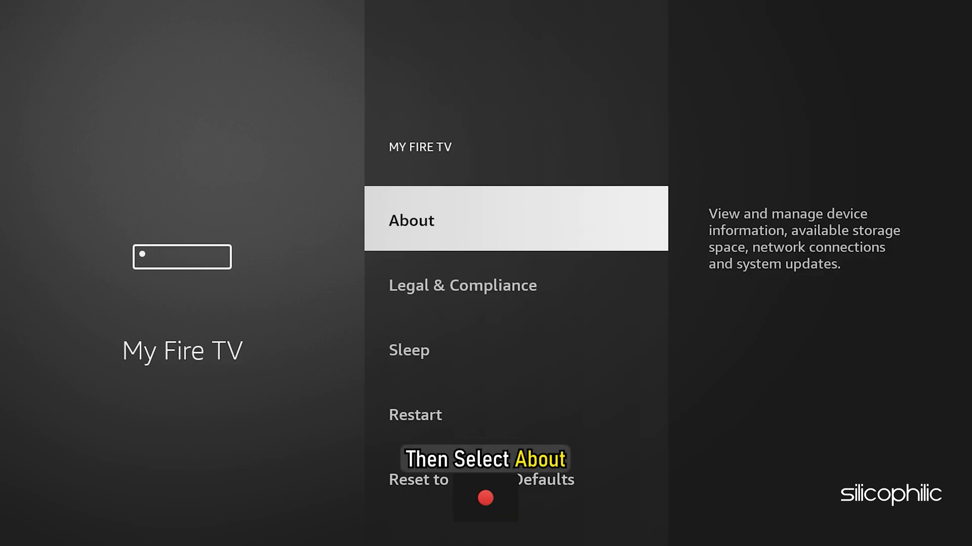
{"action": "key", "text": "Return"}
{"action": "key", "text": "Down"}
{"action": "key", "text": "Down"}
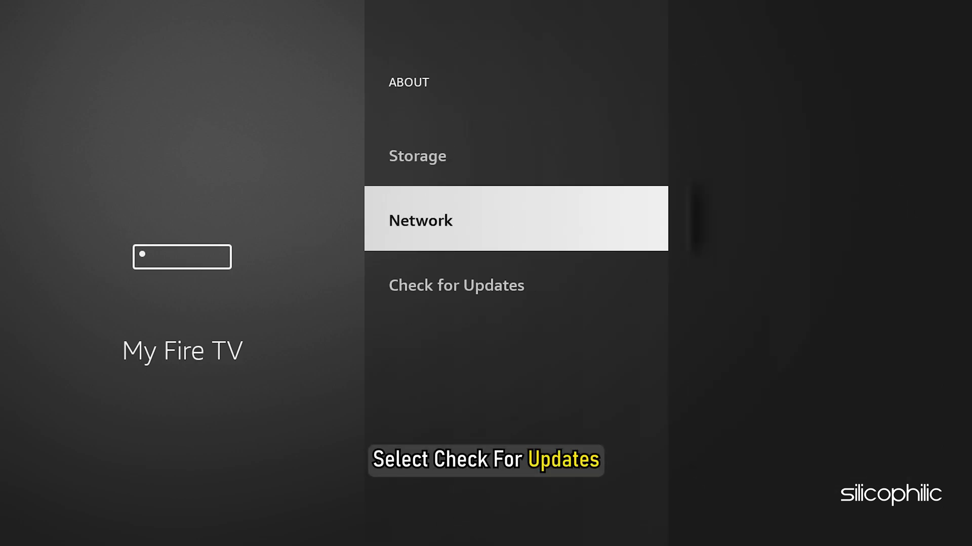
{"action": "key", "text": "Down"}
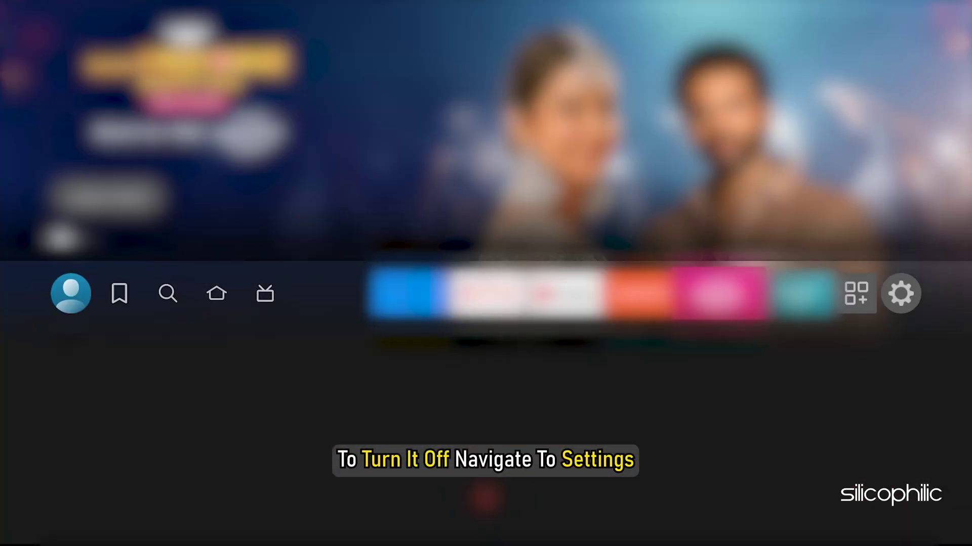
{"action": "key", "text": "Right"}
- Bring up Preferences › Notification Settings with its Do Not Interrupt and App Notifications options
{"action": "key", "text": "Down"}
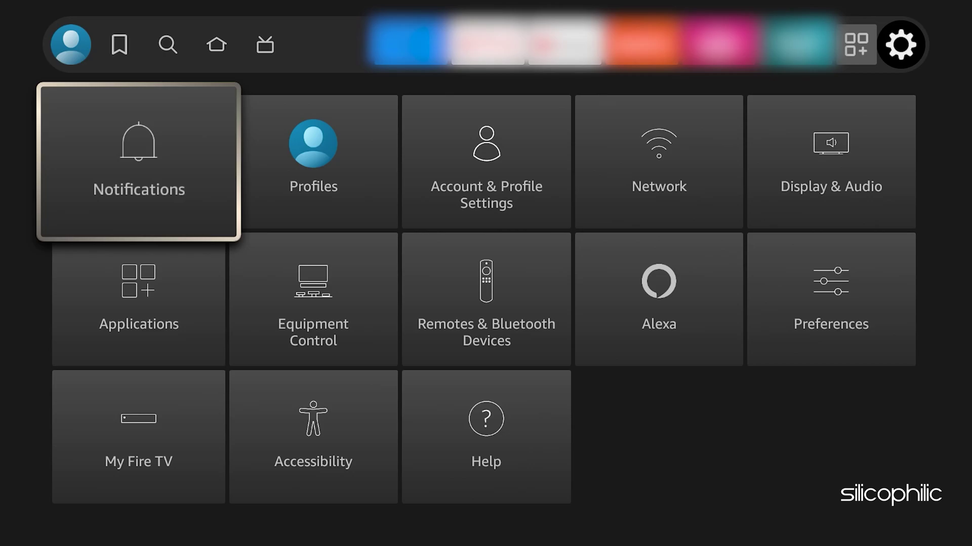
{"action": "key", "text": "Down"}
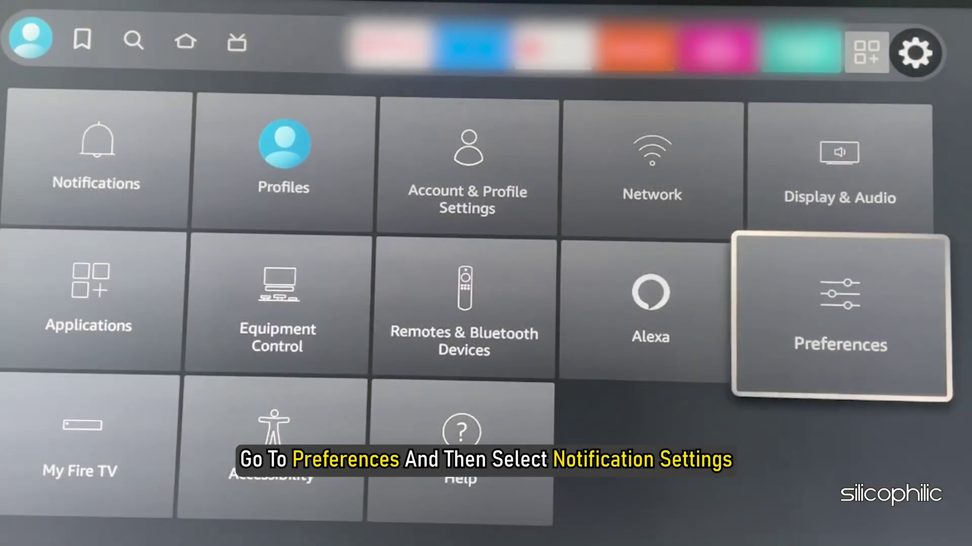
{"action": "key", "text": "Return"}
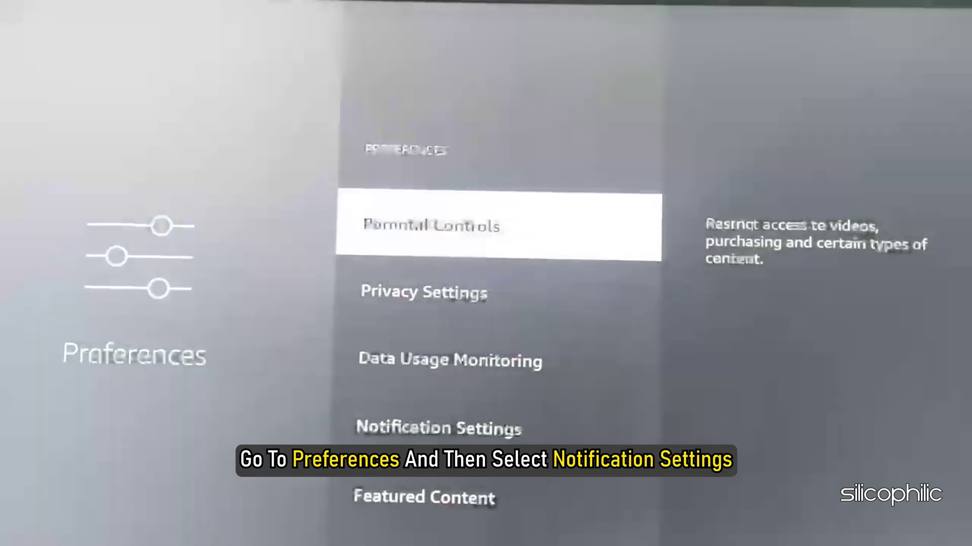
{"action": "key", "text": "Down"}
{"action": "key", "text": "Down"}
{"action": "key", "text": "Down"}
{"action": "key", "text": "Return"}
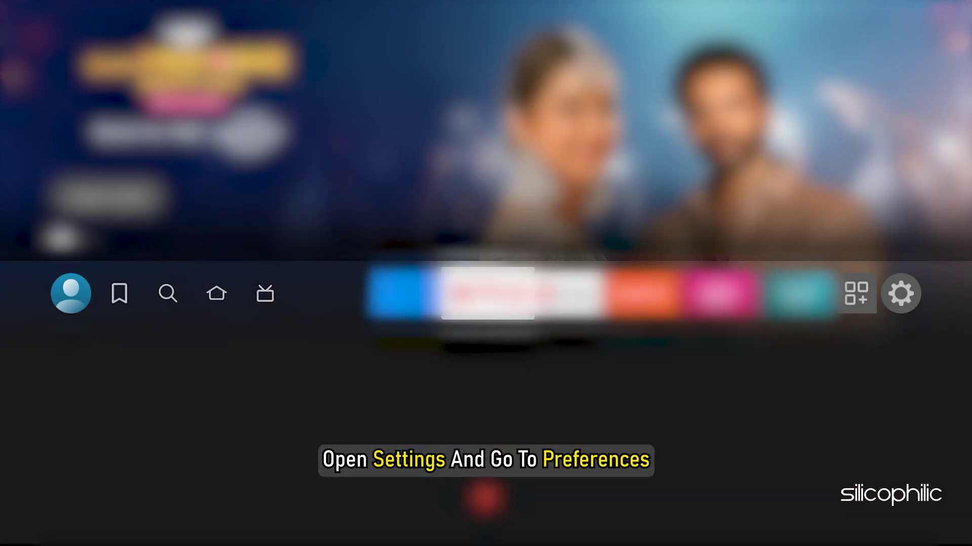
- Switch Allow Video Autoplay OFF in Preferences › Featured Content, leaving audio autoplay on
{"action": "key", "text": "Right"}
{"action": "key", "text": "Down"}
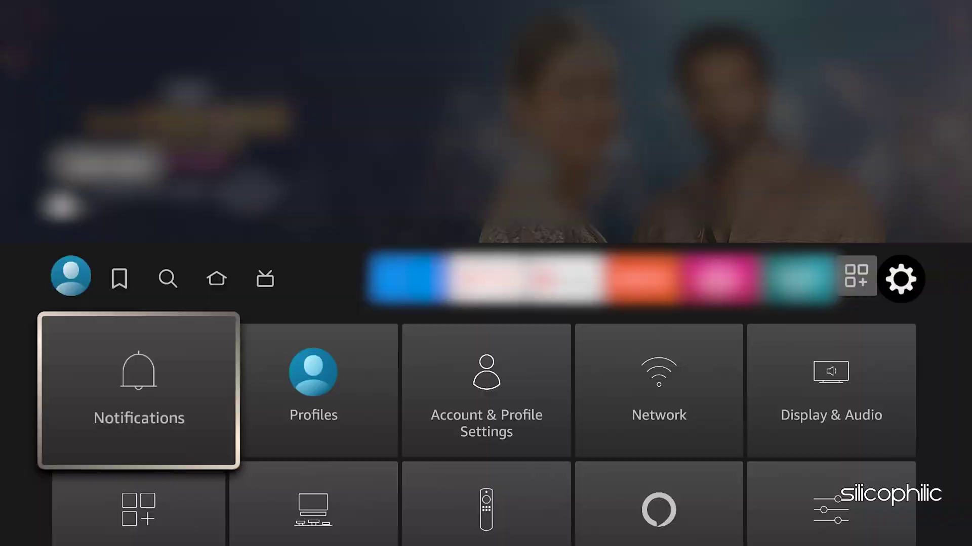
{"action": "key", "text": "Right"}
{"action": "key", "text": "Right"}
{"action": "key", "text": "Right"}
{"action": "key", "text": "Right"}
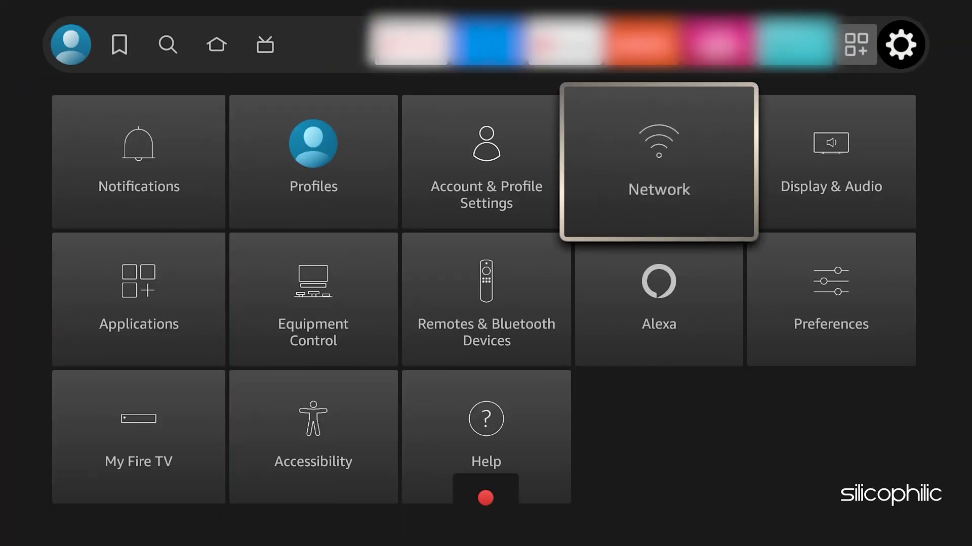
{"action": "key", "text": "Down"}
{"action": "key", "text": "Return"}
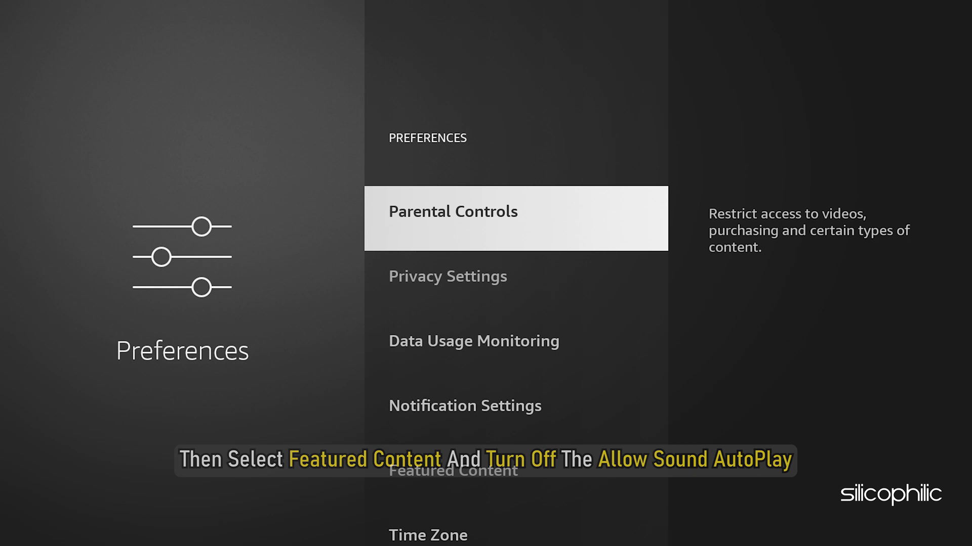
{"action": "key", "text": "Down"}
{"action": "key", "text": "Down"}
{"action": "key", "text": "Down"}
{"action": "key", "text": "Down"}
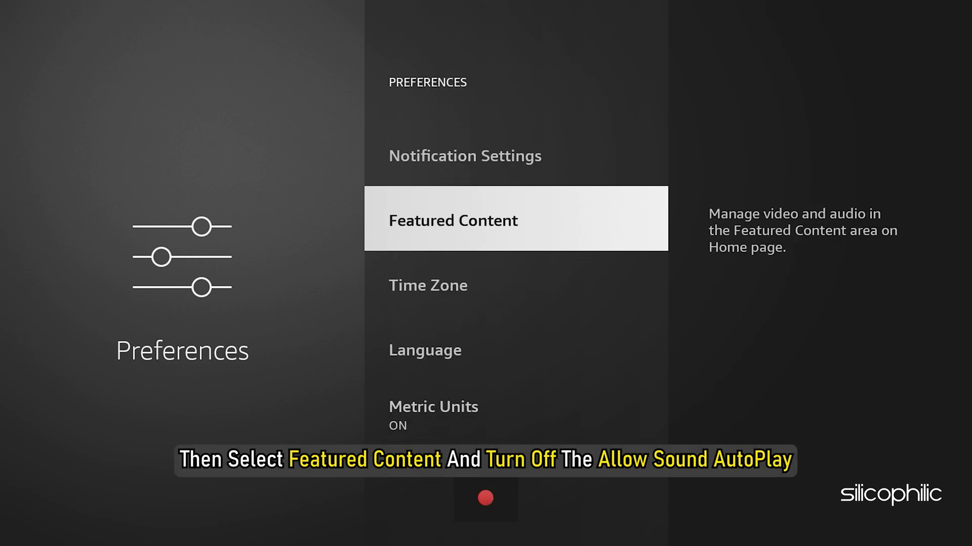
{"action": "key", "text": "Return"}
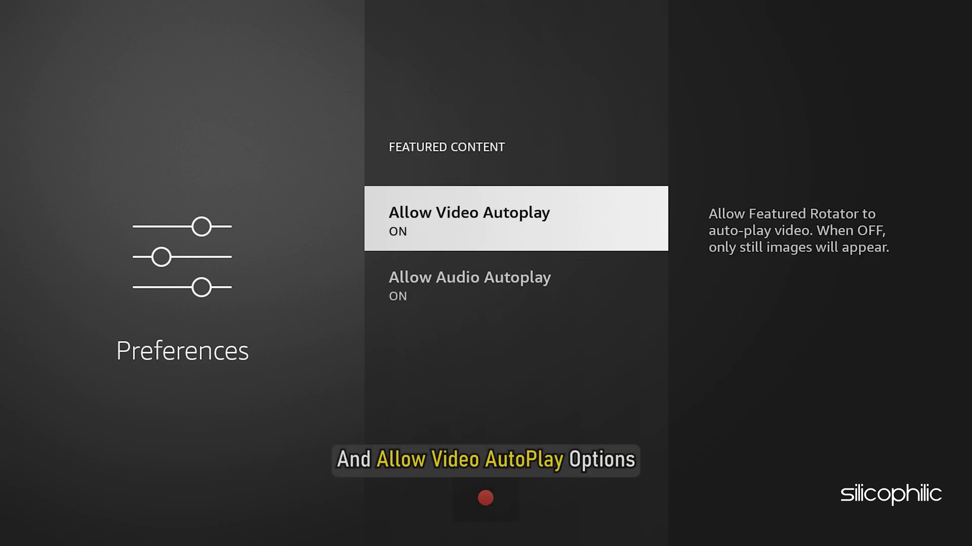
{"action": "key", "text": "Down"}
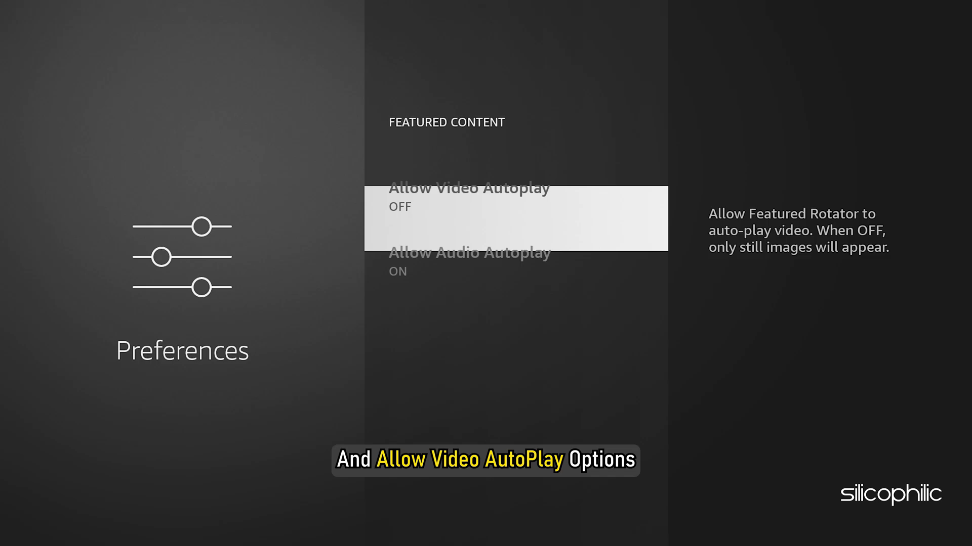